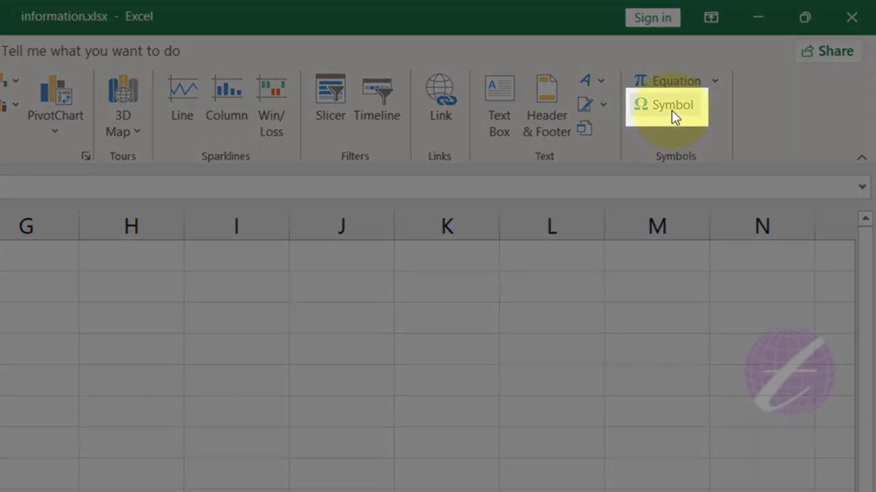
# Insert the Greek capital Δ from the Symbol font into cell A1, then close the Symbol dialog
pyautogui.click(671, 108)
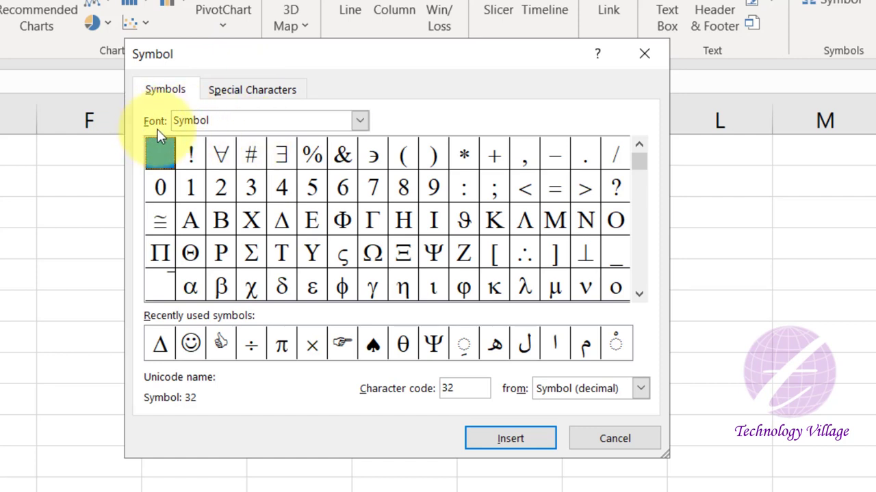
pyautogui.click(360, 122)
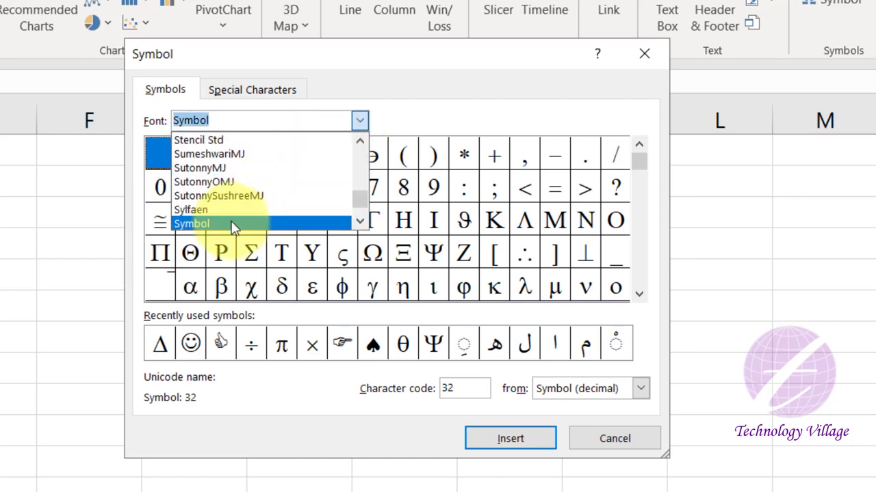
pyautogui.click(208, 228)
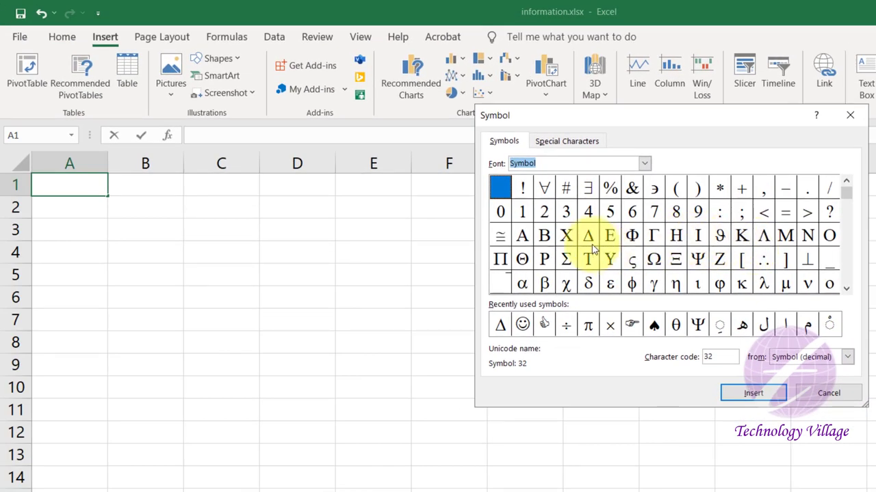
pyautogui.click(588, 236)
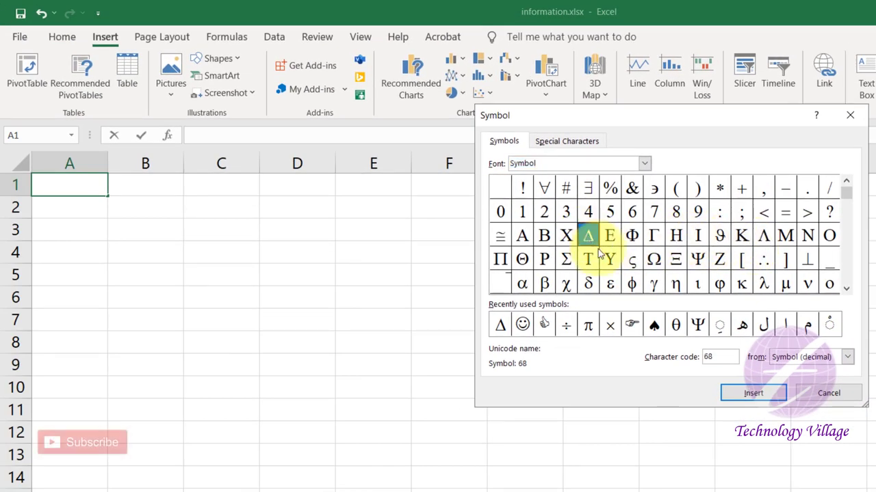
pyautogui.click(753, 394)
pyautogui.click(824, 393)
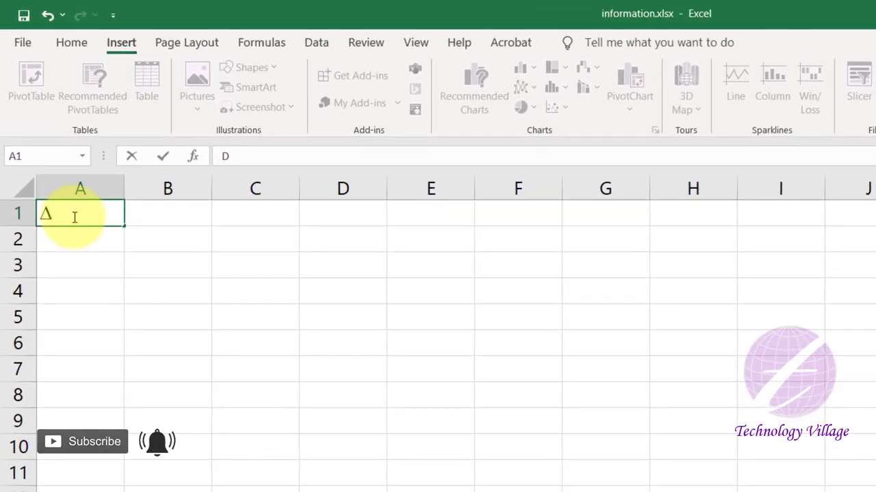
# Commit the Δ in A1, then delete it so cell A1 is blank again
pyautogui.press('Tab')
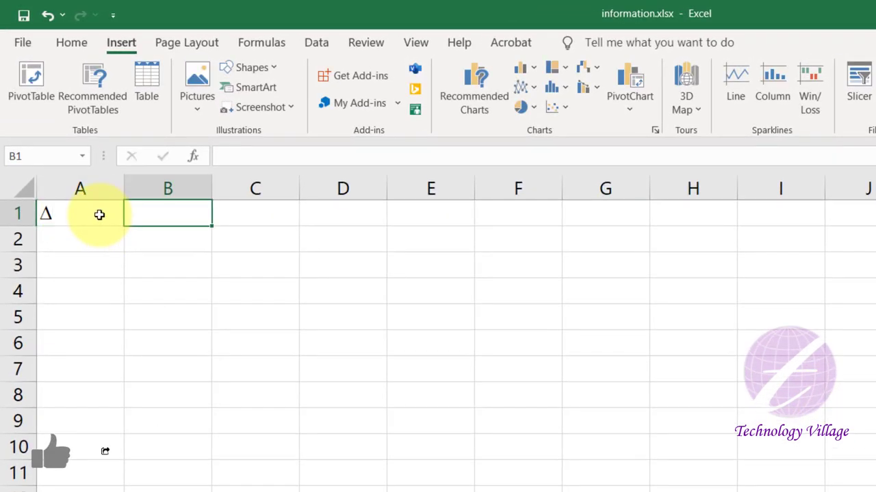
pyautogui.click(99, 215)
pyautogui.press('BackSpace')
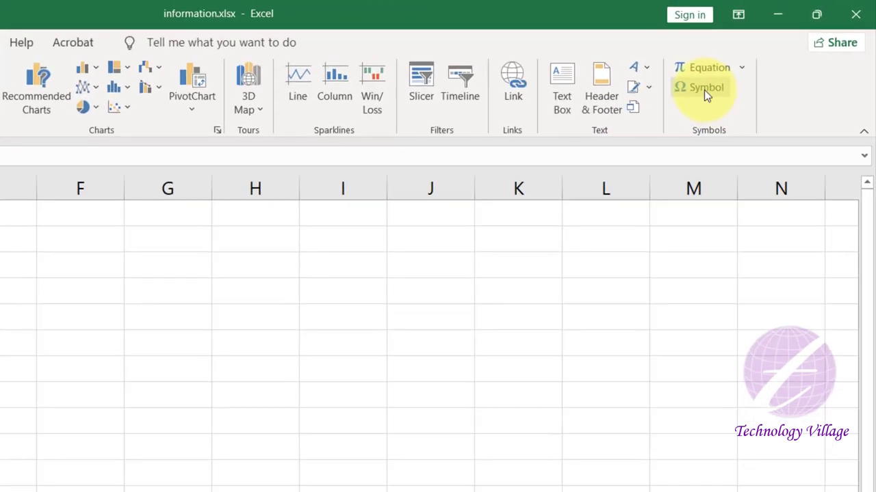
# Reopen the Symbol dialog and switch its font to Symbol
pyautogui.click(762, 54)
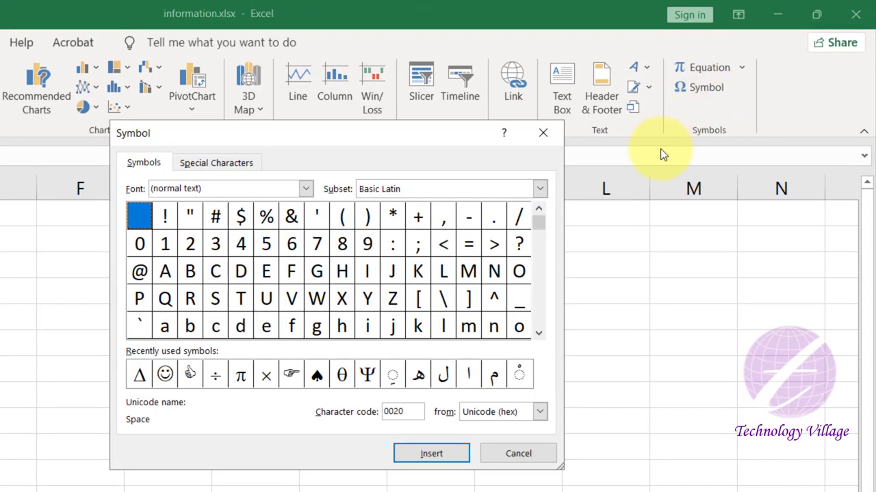
pyautogui.click(298, 190)
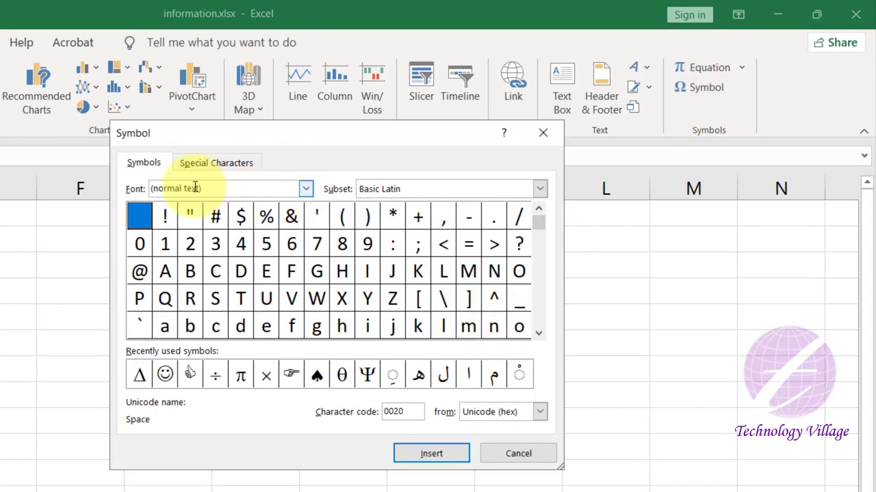
pyautogui.click(306, 191)
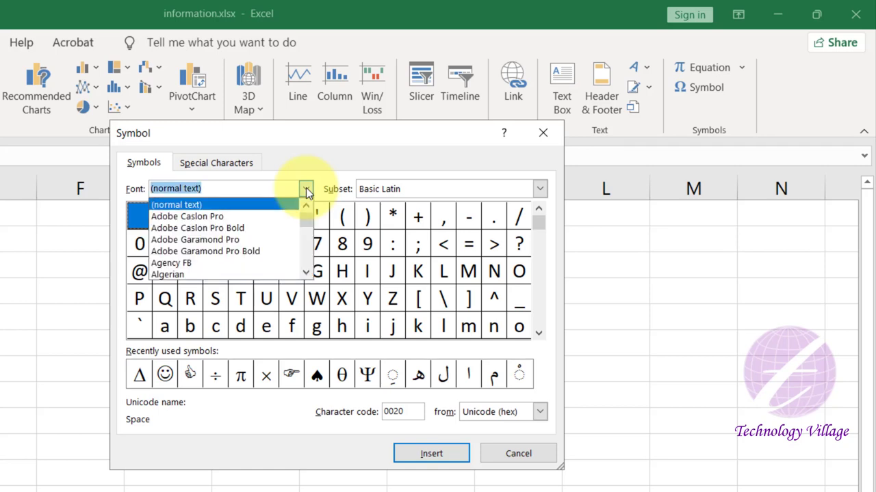
pyautogui.write('Symb')
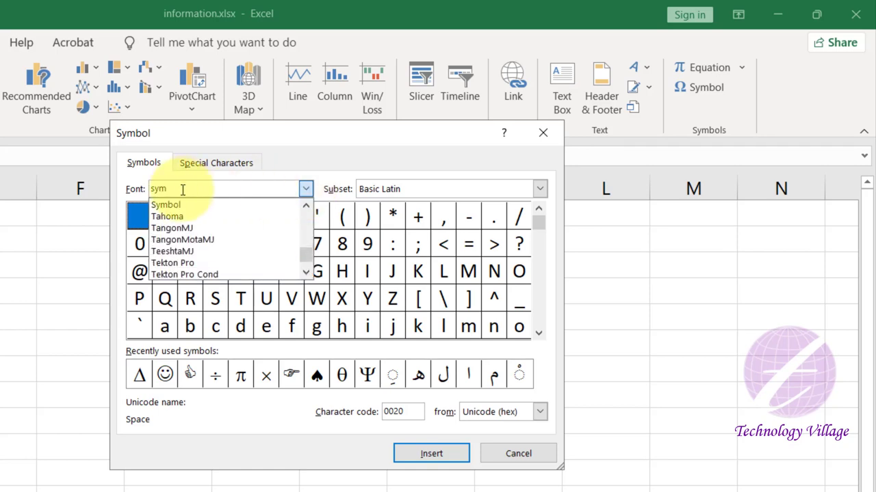
pyautogui.click(182, 204)
# Scroll the Symbol font grid and preview the ×, ≥, ″, ′ and ± characters
pyautogui.click(538, 334)
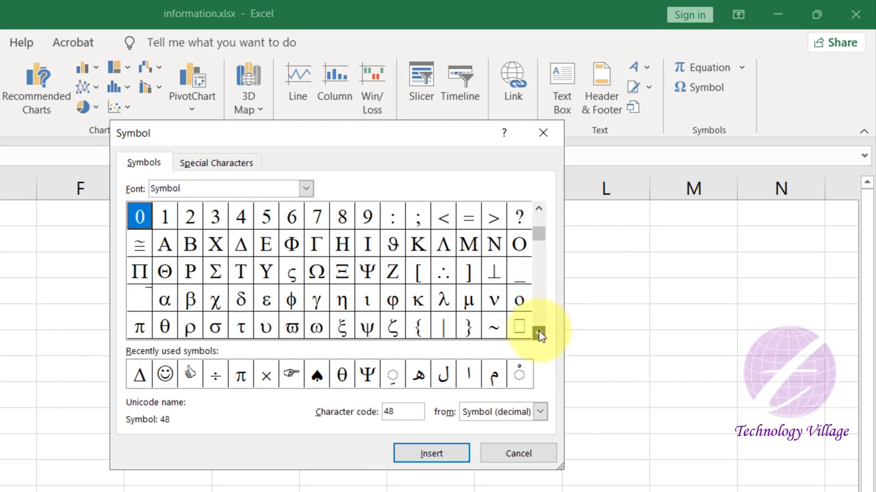
pyautogui.click(539, 333)
pyautogui.click(538, 333)
pyautogui.click(538, 333)
pyautogui.click(539, 333)
pyautogui.click(538, 333)
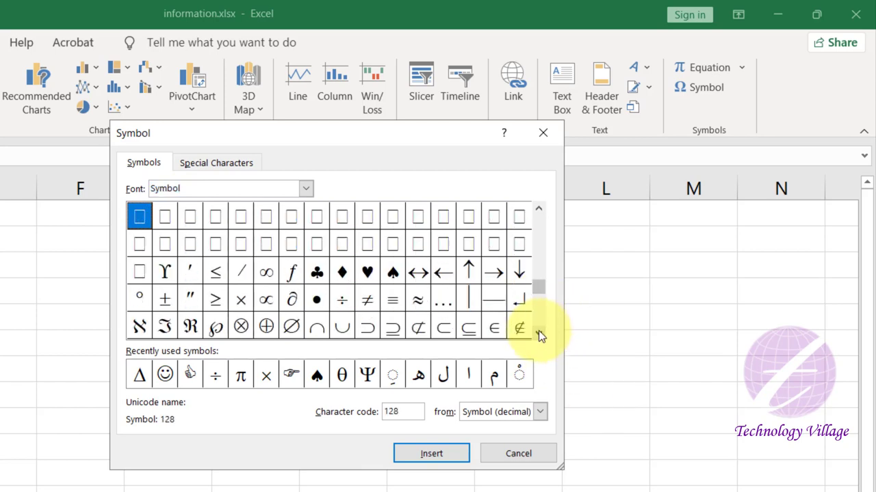
pyautogui.click(538, 333)
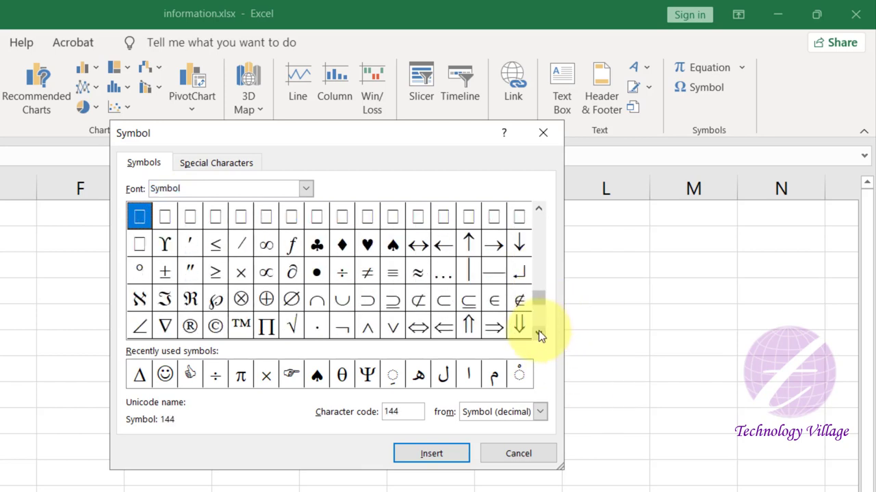
pyautogui.click(243, 276)
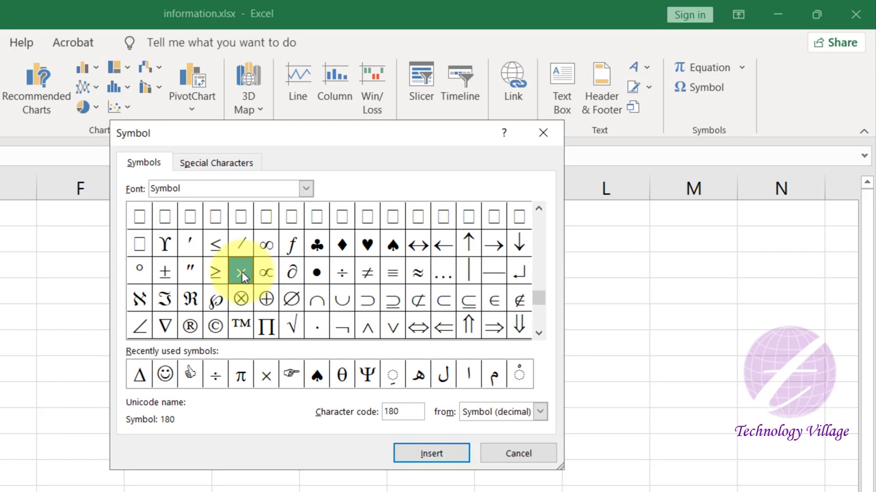
pyautogui.click(216, 273)
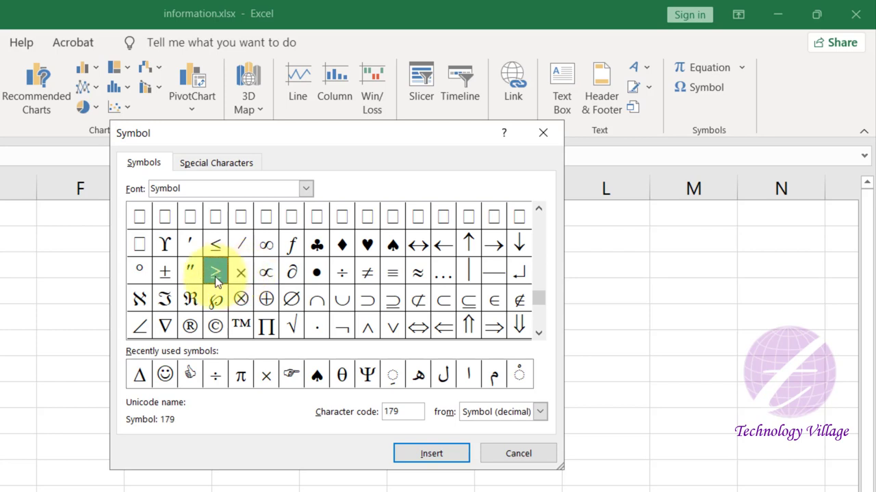
pyautogui.click(193, 276)
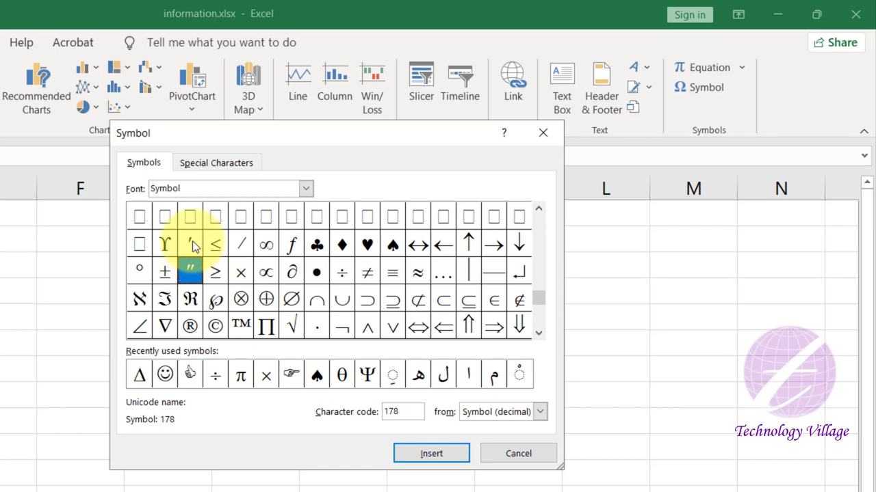
pyautogui.click(192, 240)
pyautogui.click(168, 283)
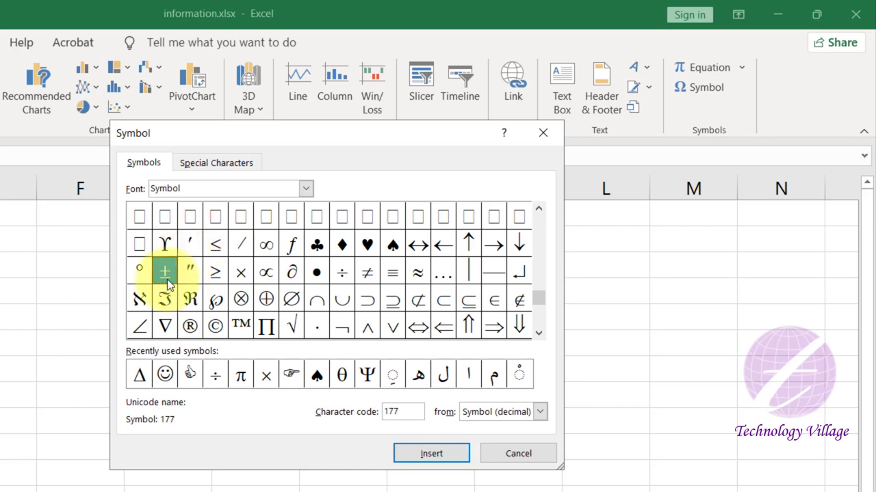
pyautogui.click(539, 331)
pyautogui.click(538, 332)
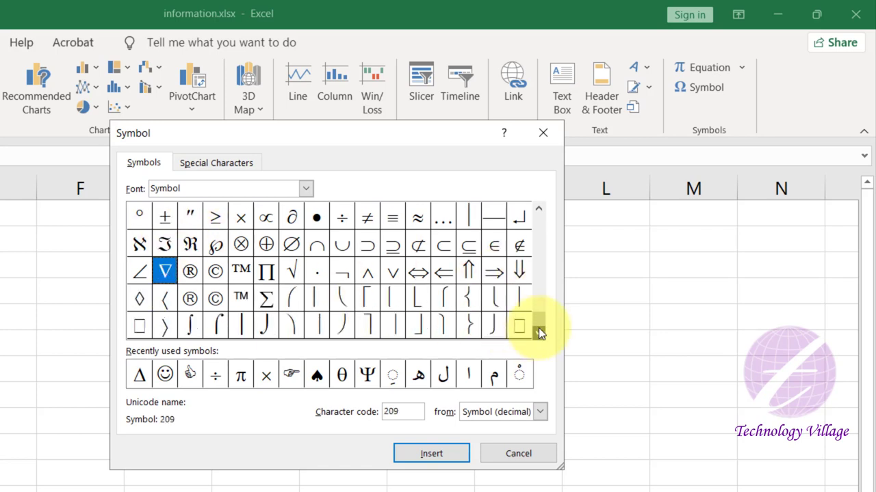
pyautogui.moveTo(539, 331); pyautogui.dragTo(534, 250)
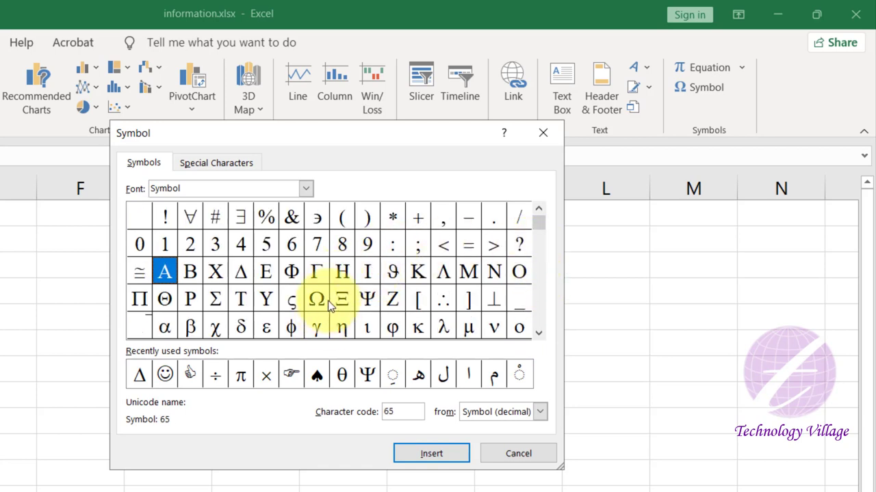
# Set the Symbol dialog font back to (normal text) and expand the Subset list
pyautogui.click(306, 189)
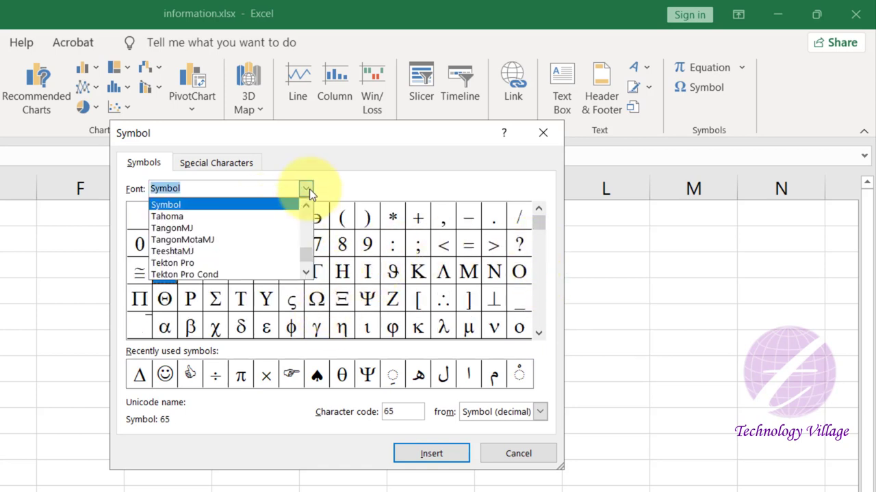
pyautogui.moveTo(307, 258); pyautogui.dragTo(307, 206)
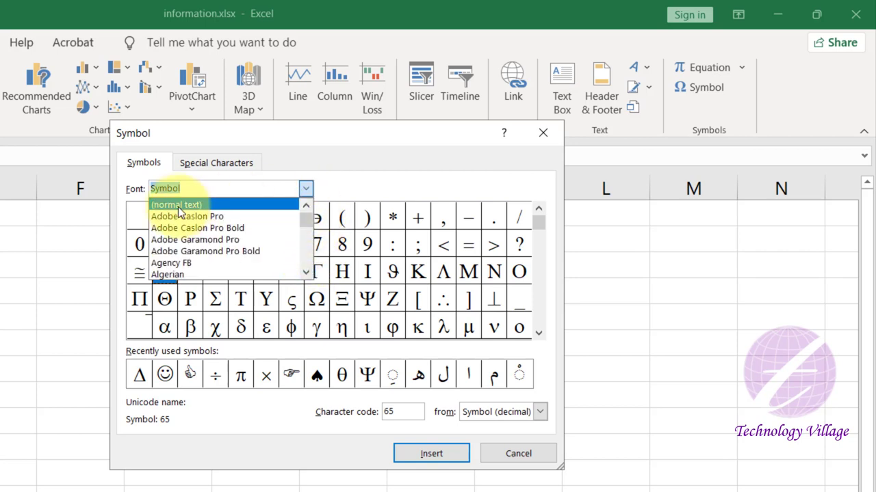
pyautogui.click(179, 205)
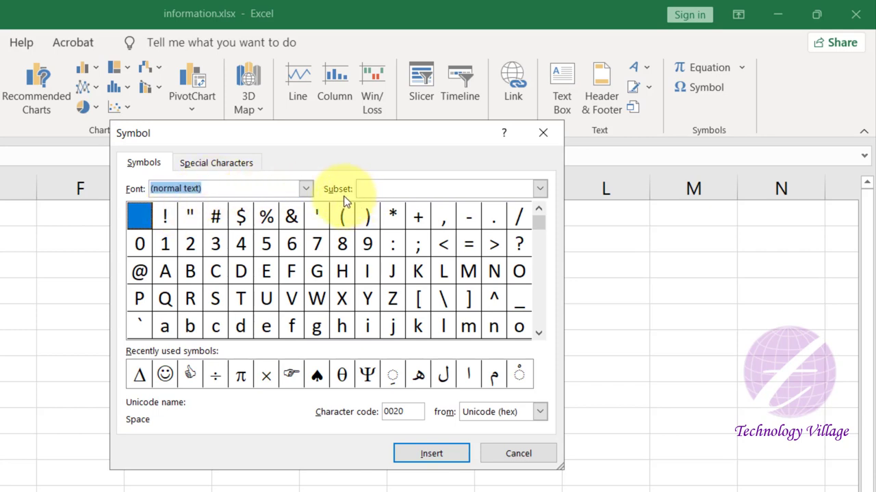
pyautogui.click(540, 189)
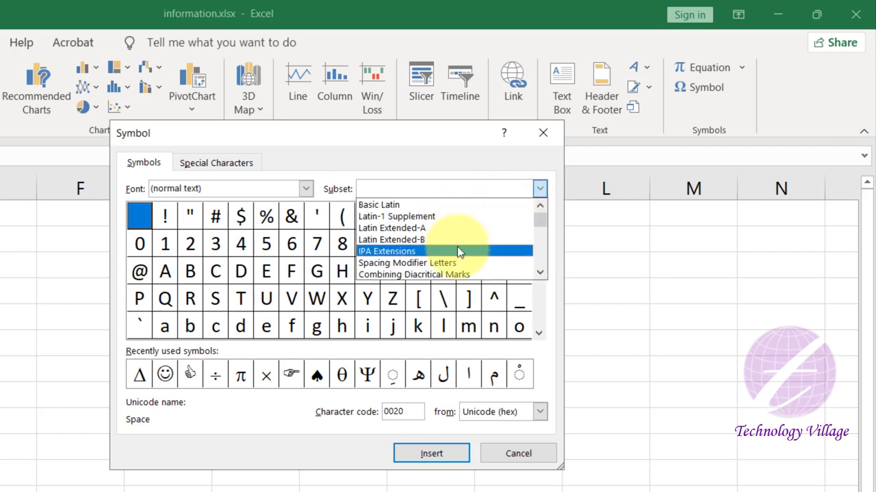
# Browse the Latin-1 Supplement subset, then switch the subset to Arabic
pyautogui.click(421, 217)
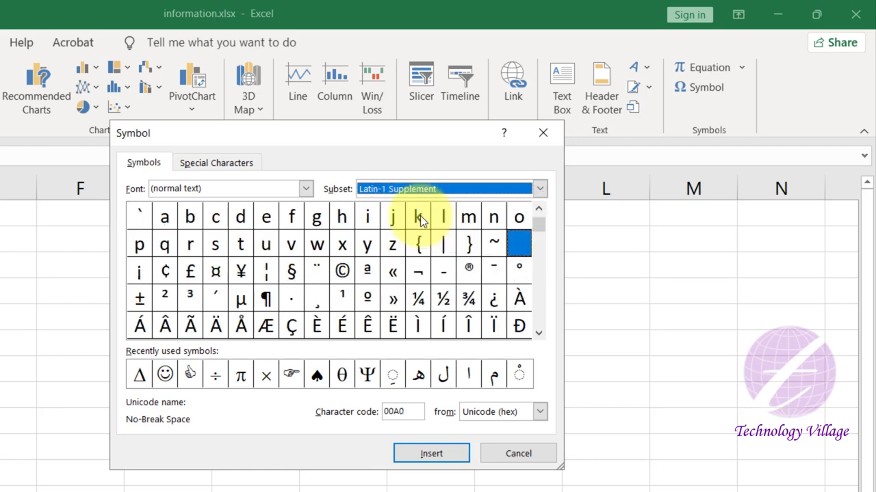
pyautogui.click(539, 331)
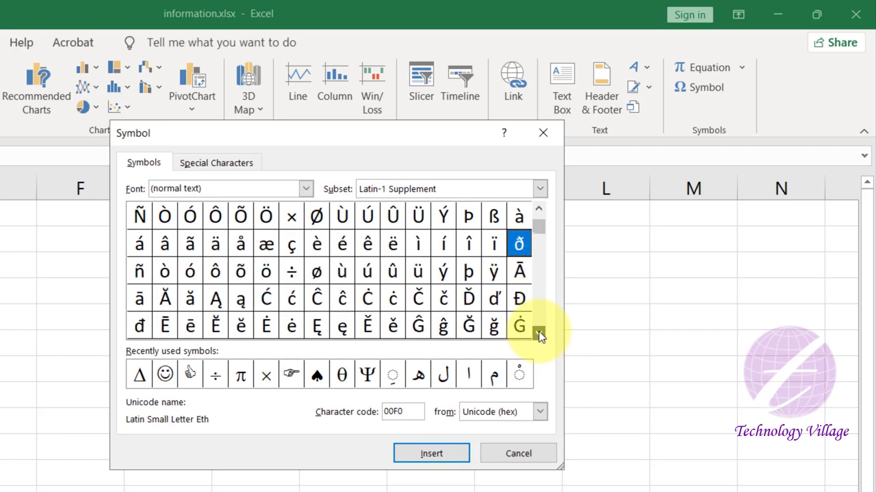
pyautogui.moveTo(538, 331); pyautogui.dragTo(538, 331)
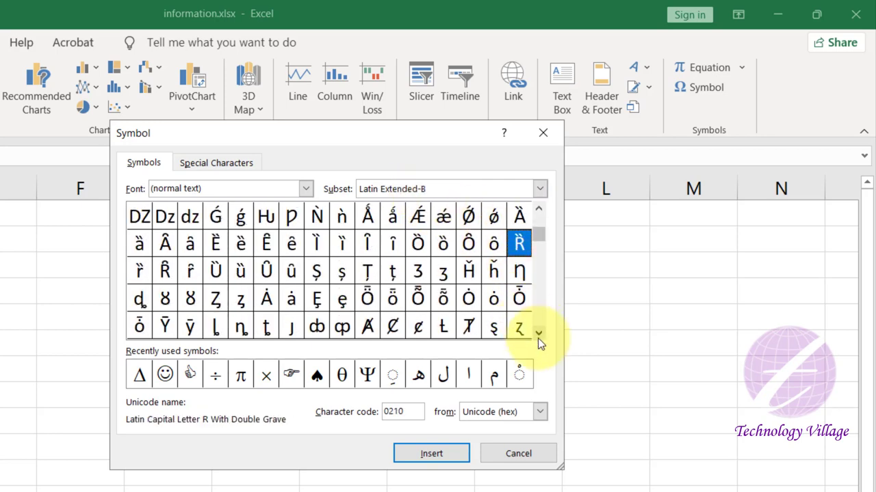
pyautogui.click(537, 334)
pyautogui.moveTo(537, 332); pyautogui.dragTo(538, 333)
pyautogui.click(537, 333)
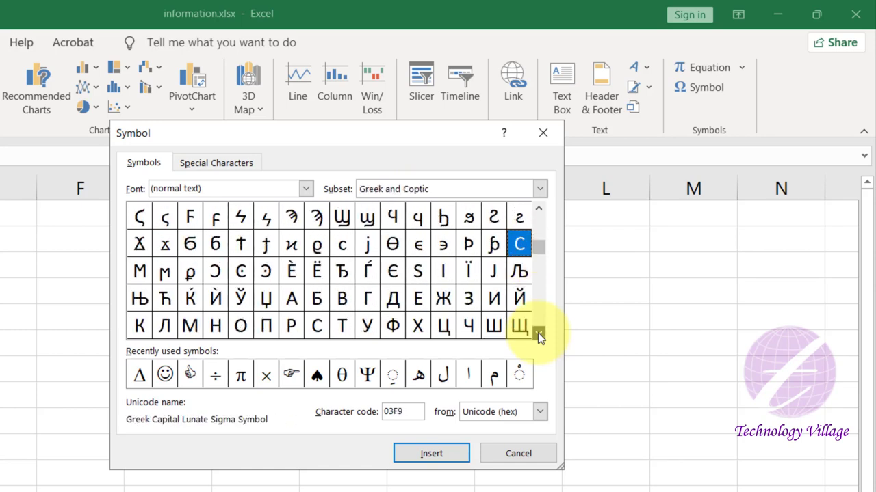
pyautogui.click(540, 189)
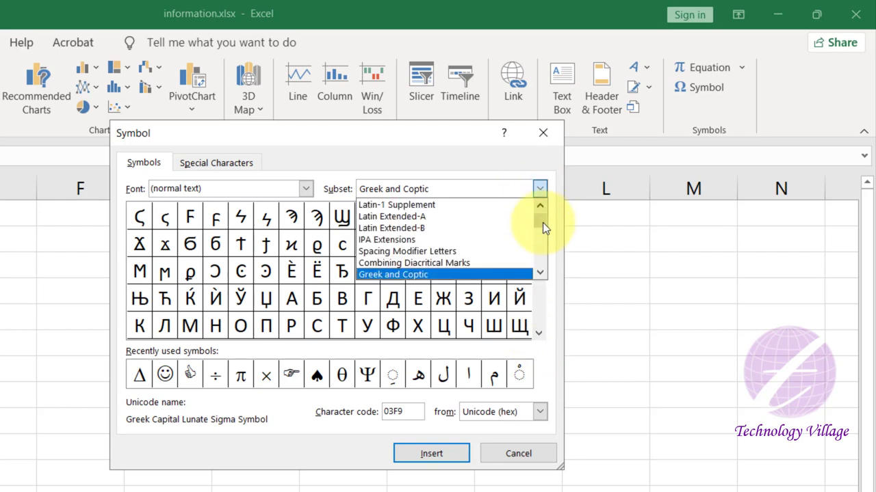
pyautogui.moveTo(539, 222); pyautogui.dragTo(538, 235)
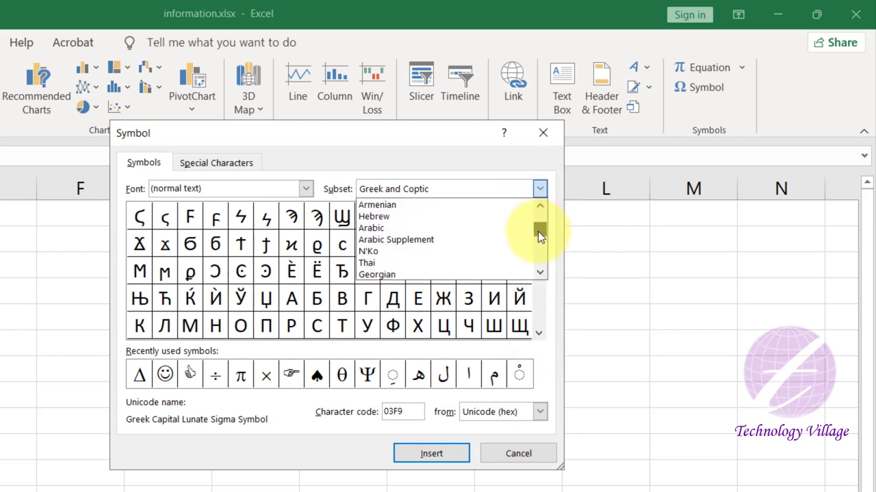
pyautogui.click(375, 228)
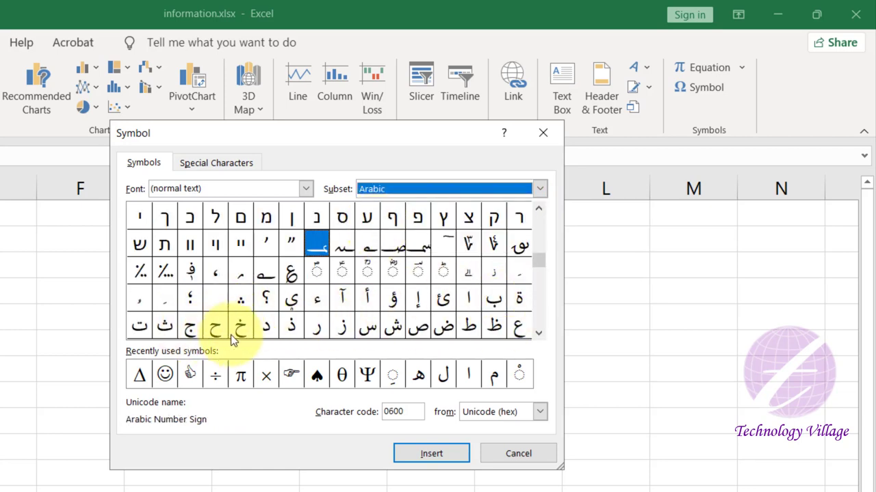
# Insert the Arabic letters Sheen then Reh (شر) into A1 and close the Symbol dialog
pyautogui.click(417, 328)
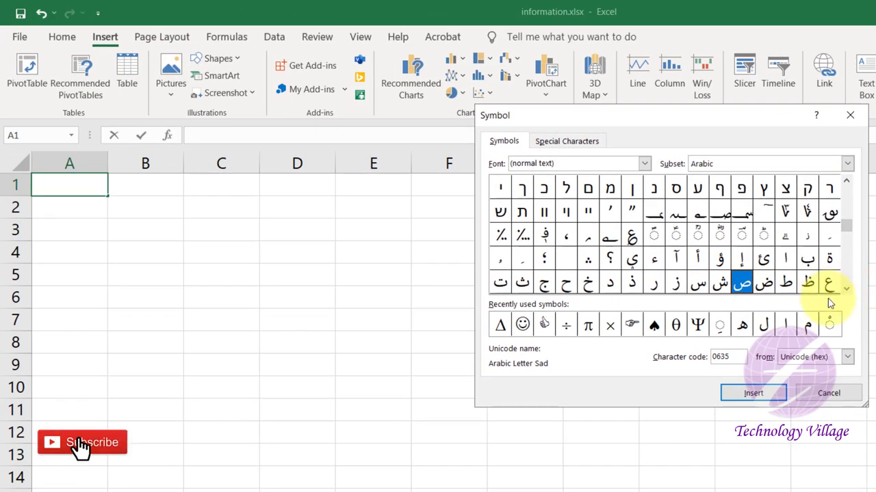
pyautogui.click(721, 283)
pyautogui.click(752, 393)
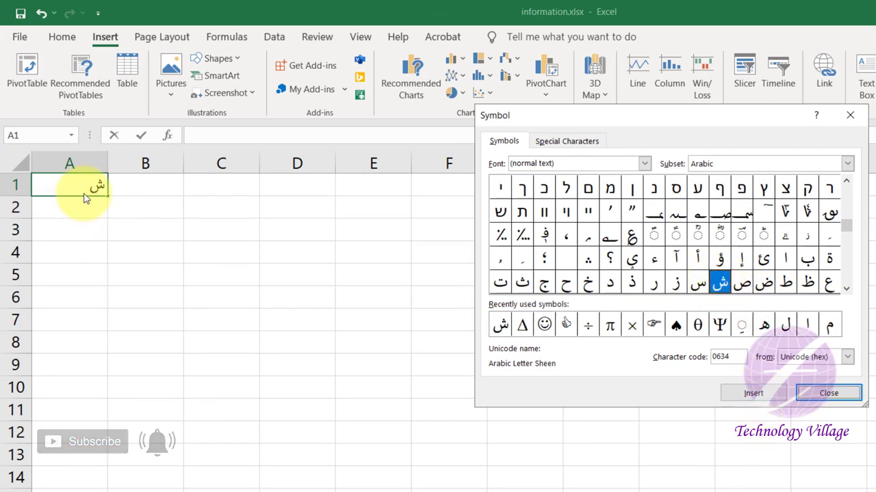
pyautogui.click(654, 283)
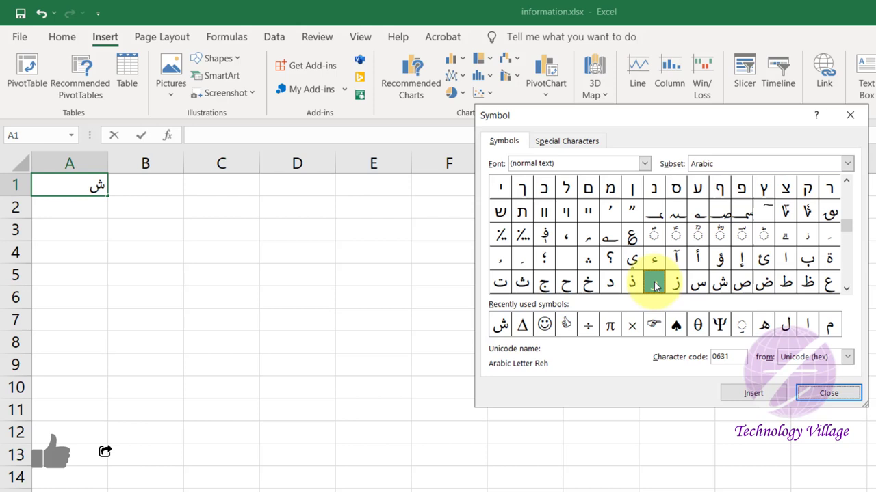
pyautogui.click(752, 393)
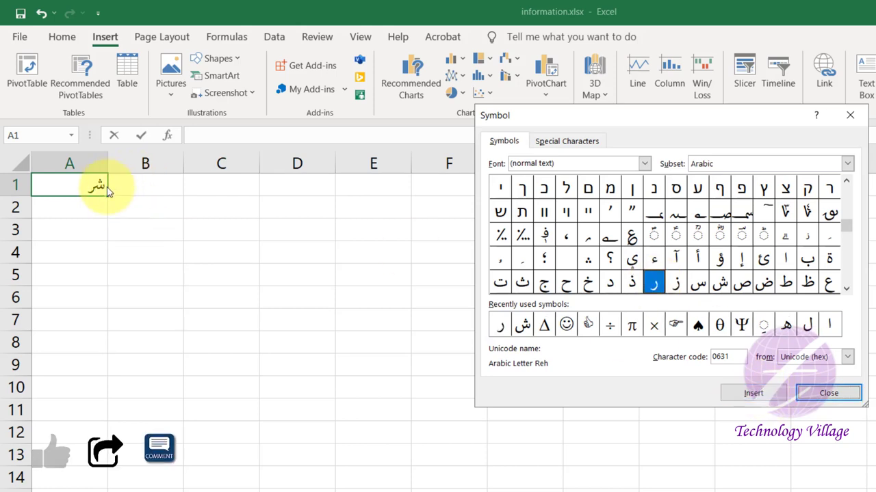
pyautogui.click(809, 393)
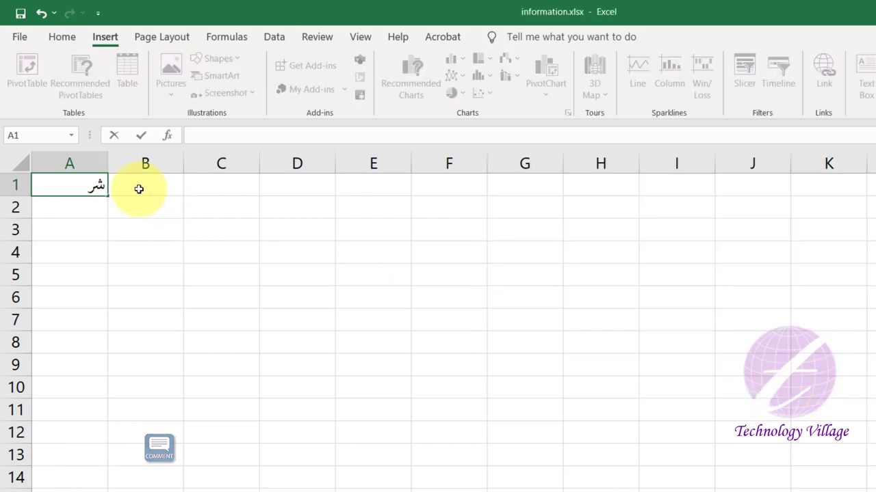
# Commit the Arabic entry in A1 and reopen the Symbol dialog with the Wingdings font
pyautogui.press('Return')
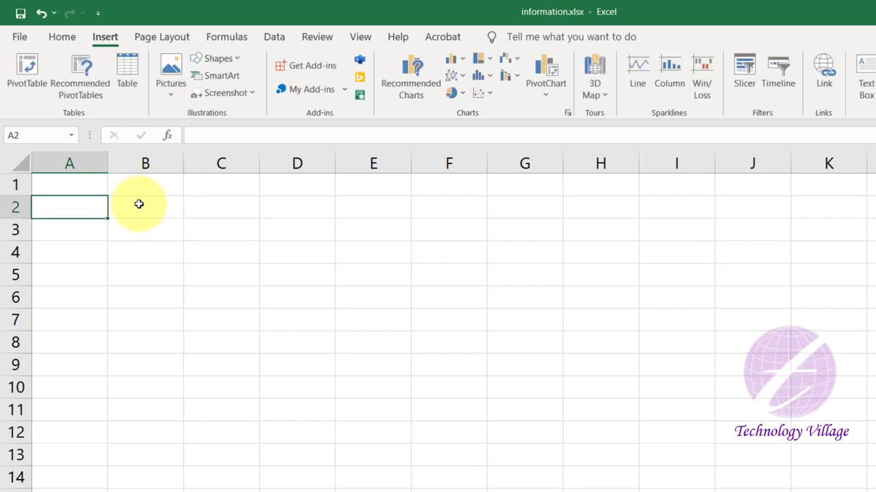
pyautogui.press('Up')
pyautogui.click(735, 76)
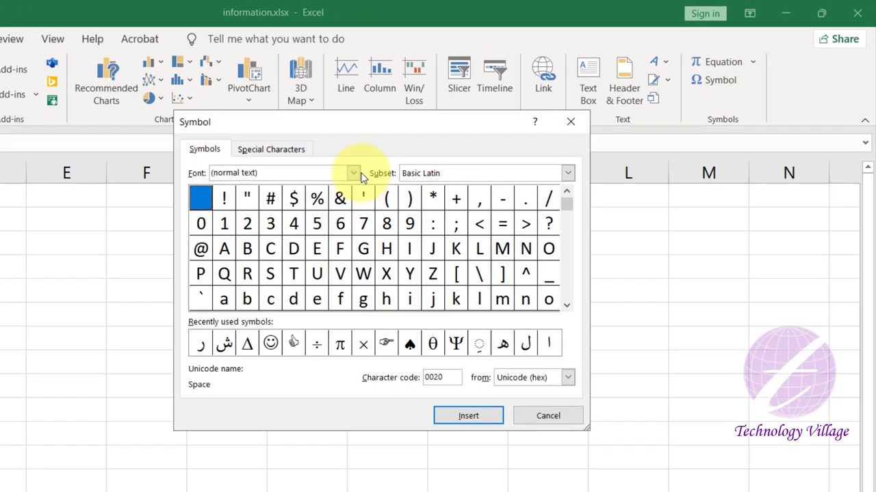
pyautogui.click(381, 163)
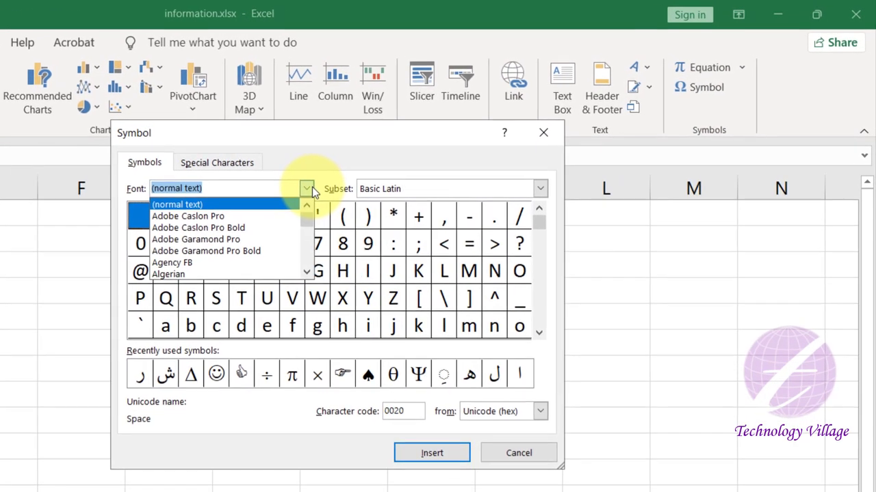
pyautogui.moveTo(385, 192); pyautogui.dragTo(384, 224)
pyautogui.moveTo(308, 256); pyautogui.dragTo(309, 269)
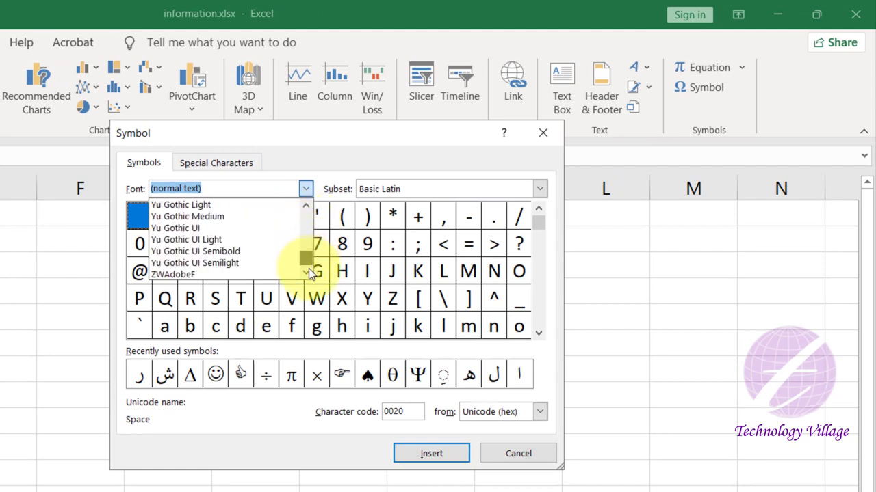
pyautogui.click(305, 217)
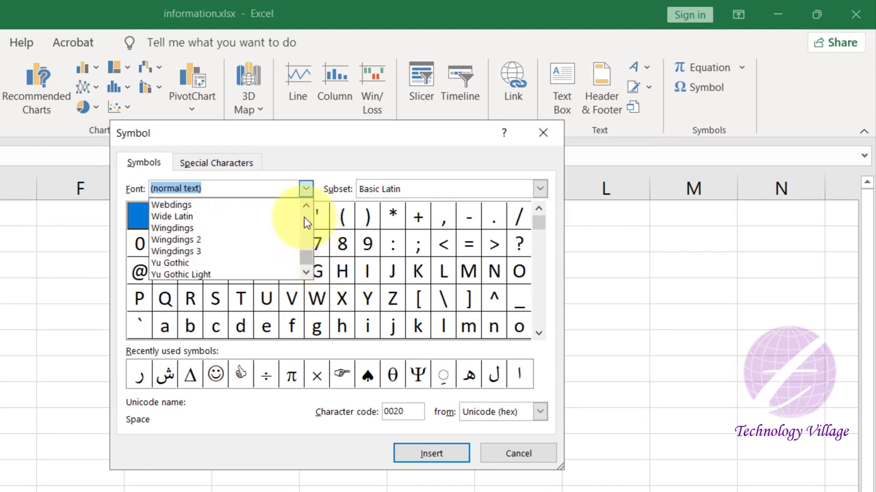
pyautogui.click(305, 204)
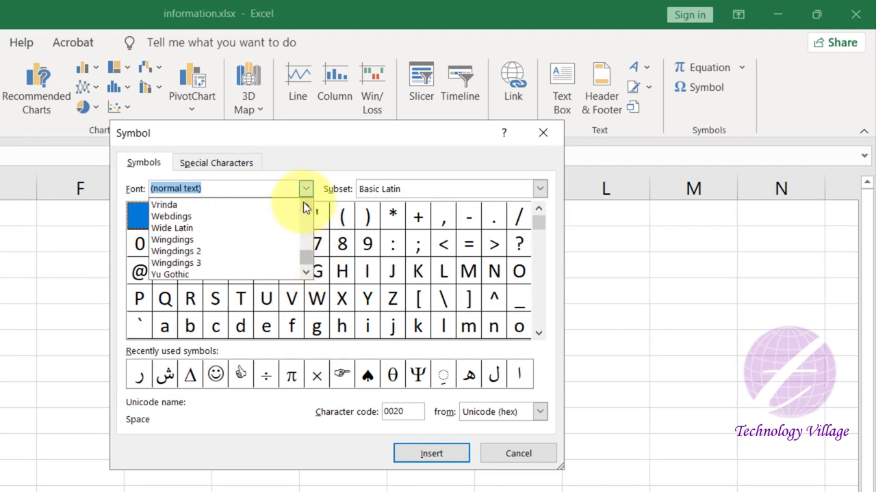
pyautogui.click(192, 241)
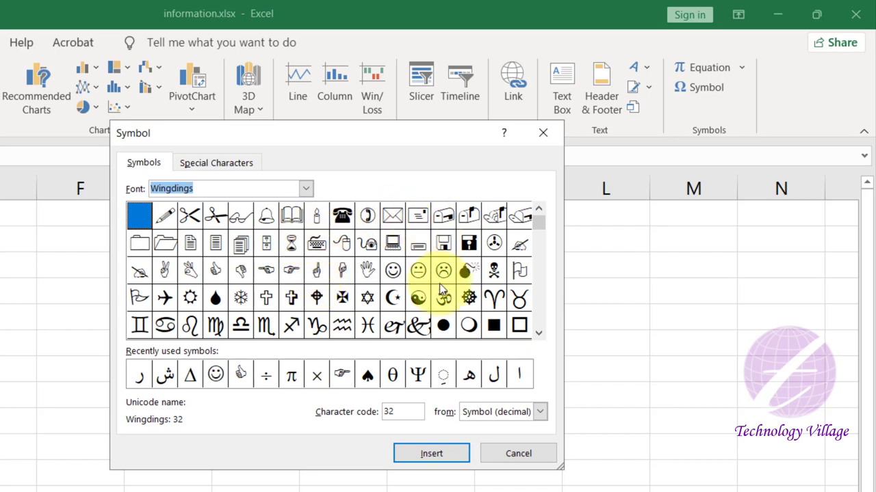
# Preview Wingdings symbols such as the circled phone, open book and open folder
pyautogui.click(367, 215)
pyautogui.click(289, 216)
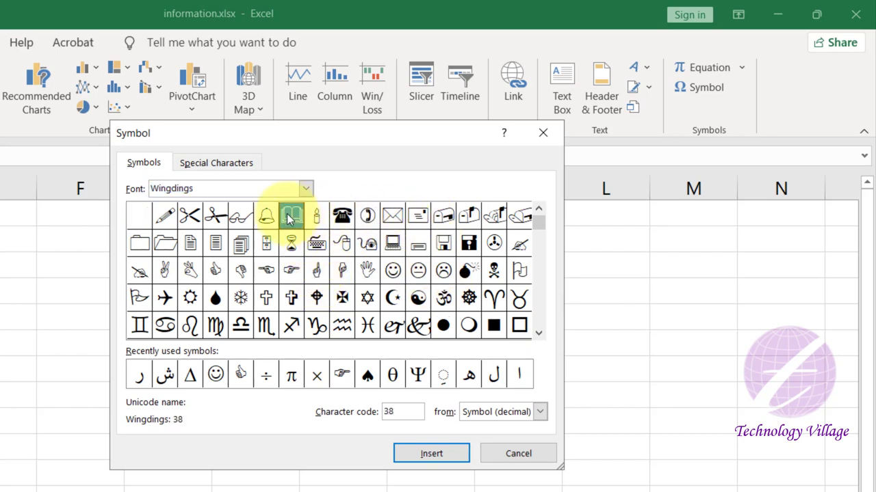
pyautogui.click(165, 243)
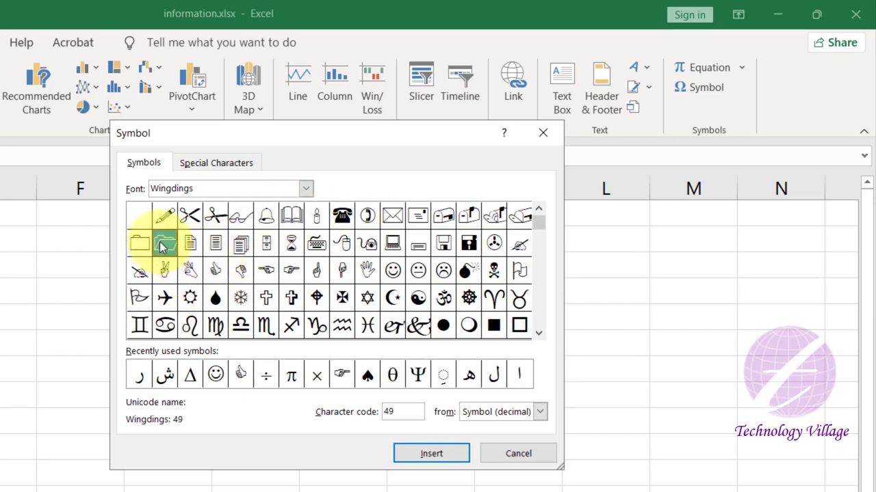
pyautogui.click(317, 270)
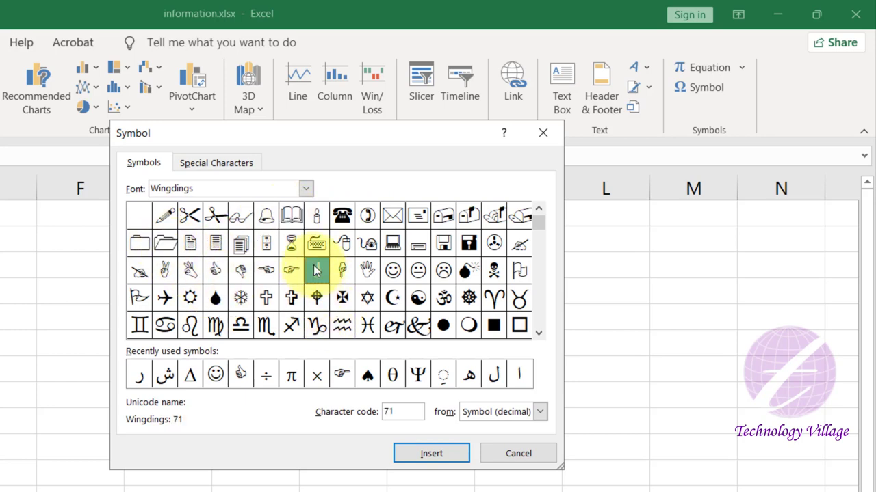
pyautogui.click(367, 270)
pyautogui.click(538, 332)
pyautogui.click(539, 333)
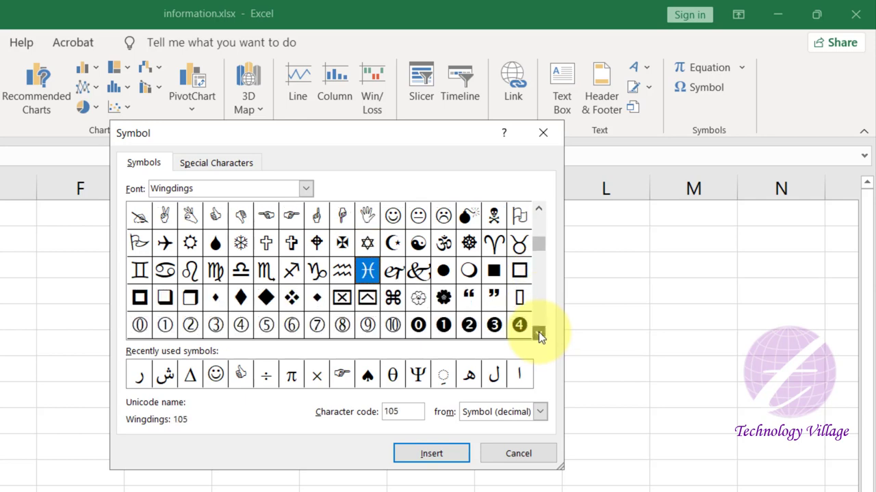
pyautogui.click(539, 333)
pyautogui.click(539, 332)
pyautogui.click(539, 333)
pyautogui.click(538, 332)
pyautogui.click(538, 333)
pyautogui.click(538, 333)
pyautogui.click(538, 332)
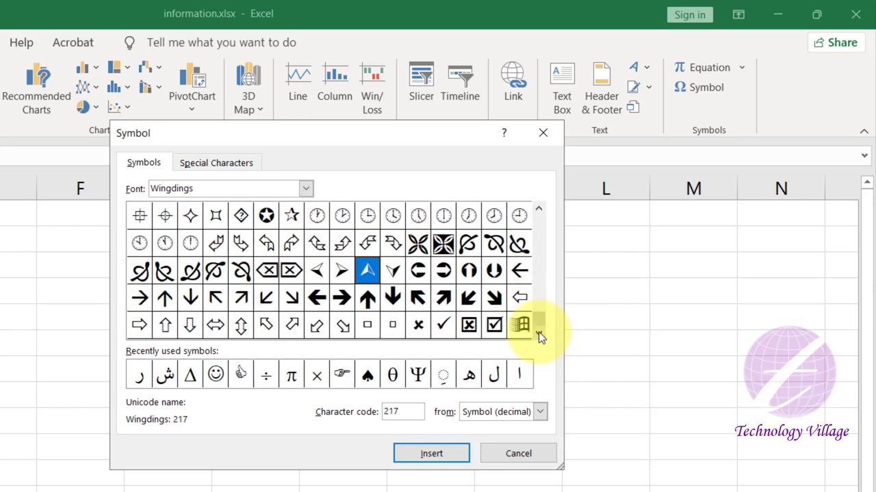
# Insert the Wingdings clock symbol (code 185) into A1 and enter edit mode in A1
pyautogui.click(367, 215)
pyautogui.click(454, 455)
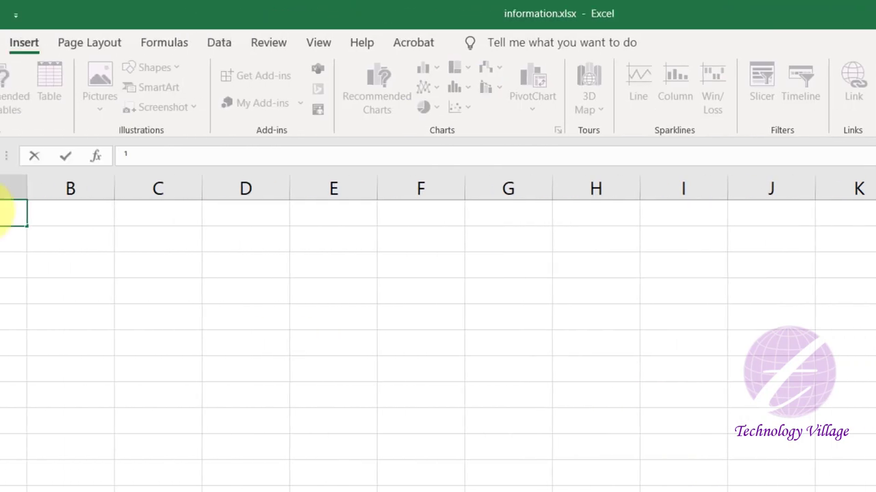
pyautogui.click(162, 210)
pyautogui.click(75, 213)
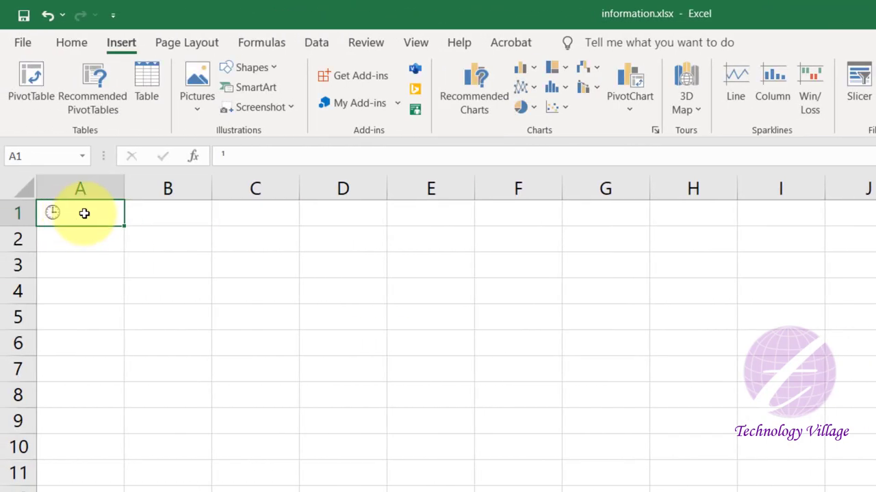
pyautogui.doubleClick(94, 220)
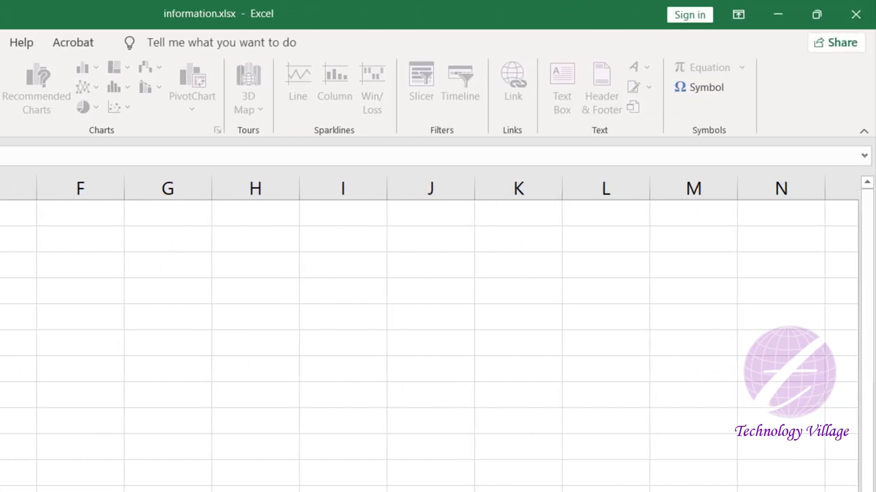
# Finish editing A1 and reopen the Symbol dialog with the Wingdings font selected
pyautogui.press('Return')
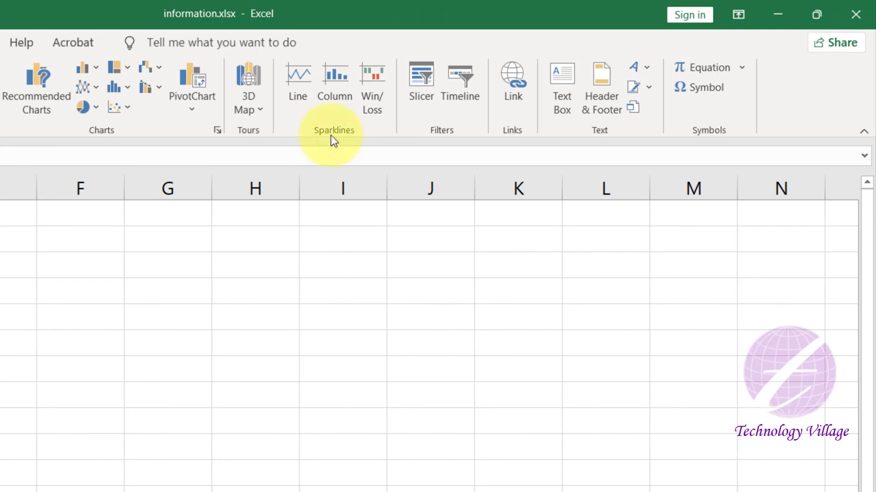
pyautogui.click(704, 89)
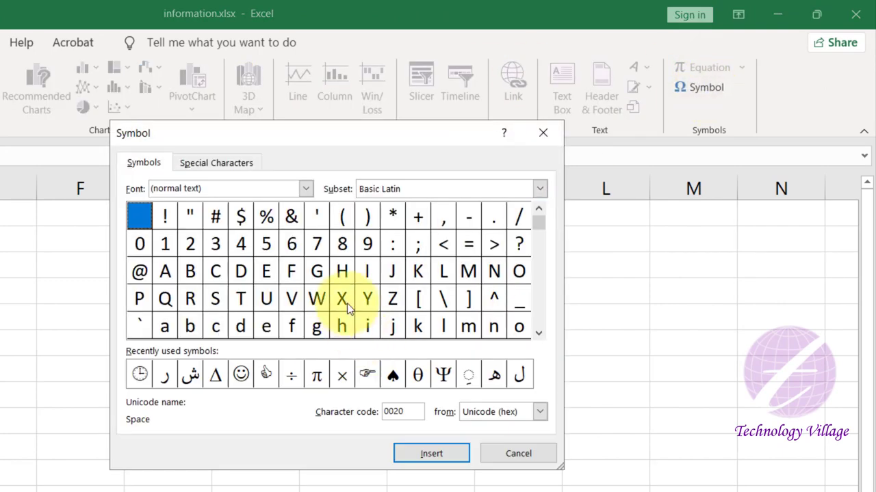
pyautogui.click(305, 189)
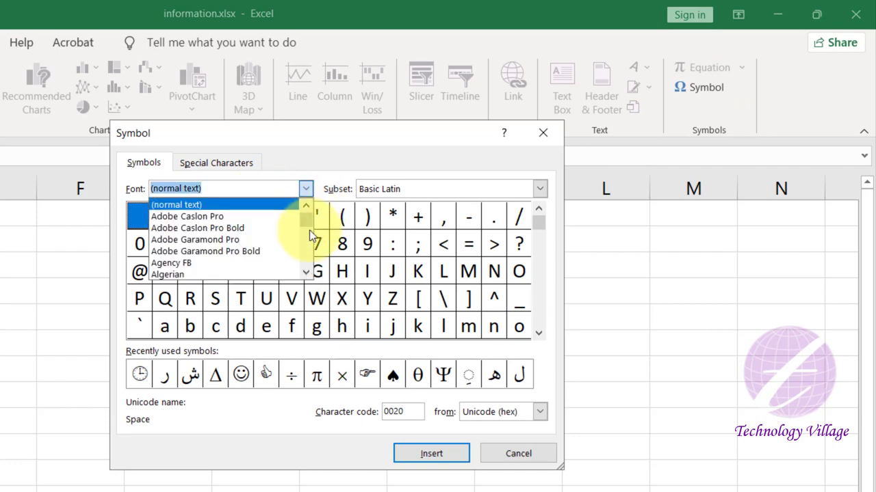
pyautogui.moveTo(305, 232); pyautogui.dragTo(312, 273)
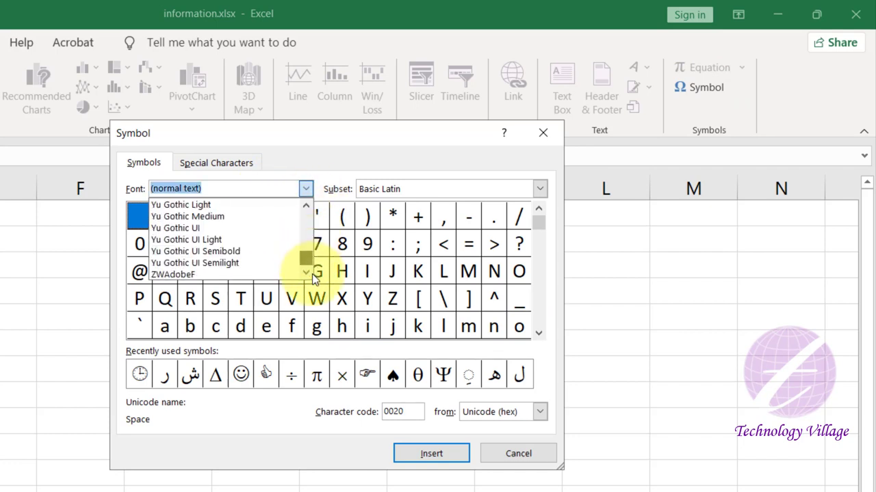
pyautogui.click(305, 205)
pyautogui.click(305, 207)
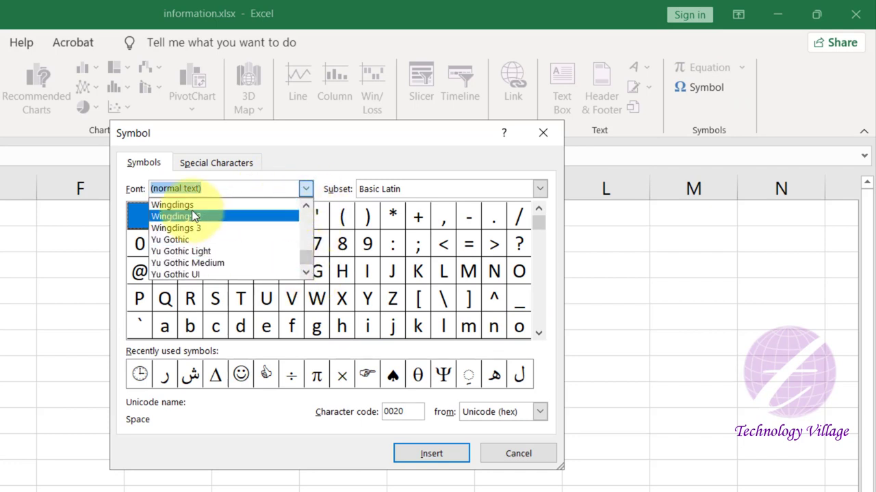
pyautogui.click(191, 214)
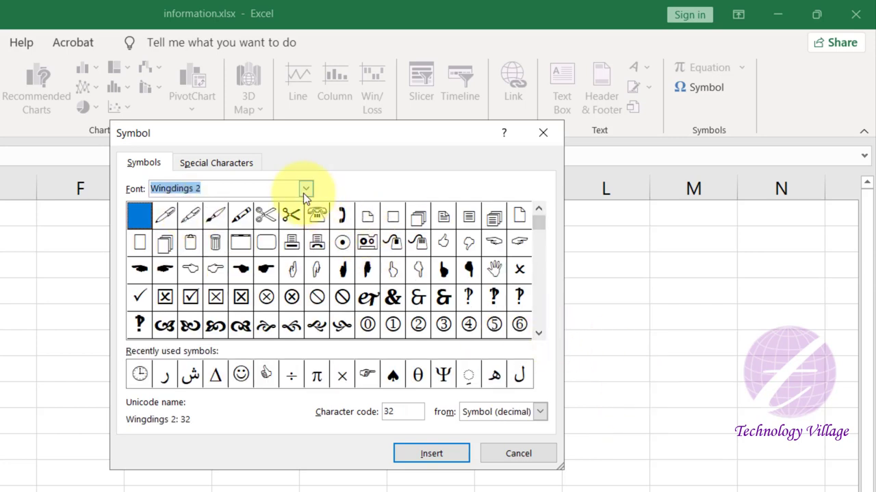
pyautogui.click(304, 191)
pyautogui.click(185, 204)
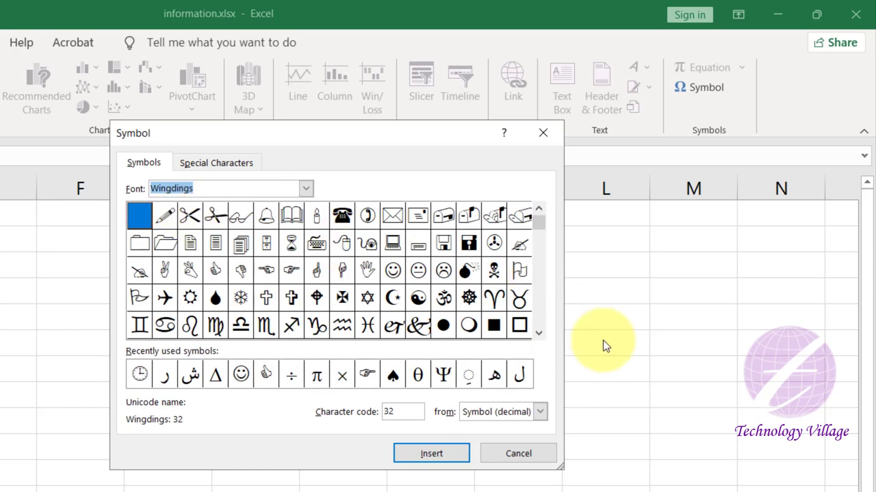
# Scroll to the arrows and insert the bold right arrow (code 232) into A1
pyautogui.click(538, 332)
pyautogui.click(538, 332)
pyautogui.click(537, 332)
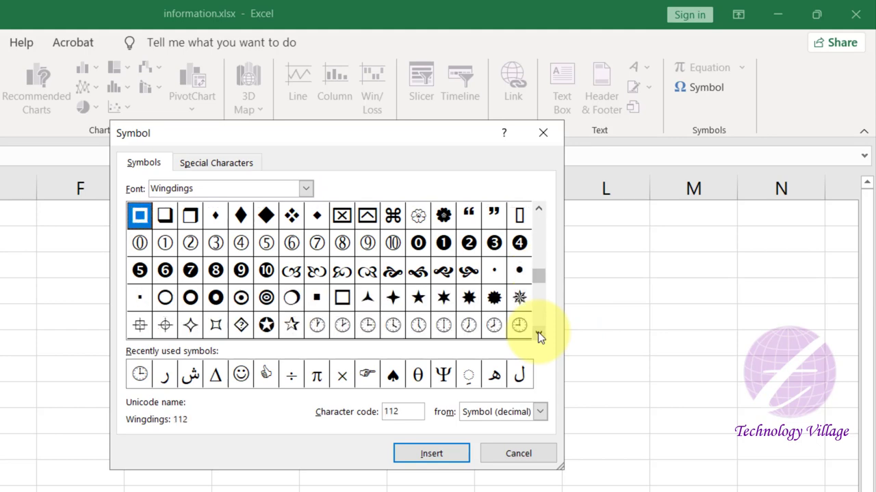
pyautogui.click(538, 331)
pyautogui.click(537, 331)
pyautogui.click(538, 332)
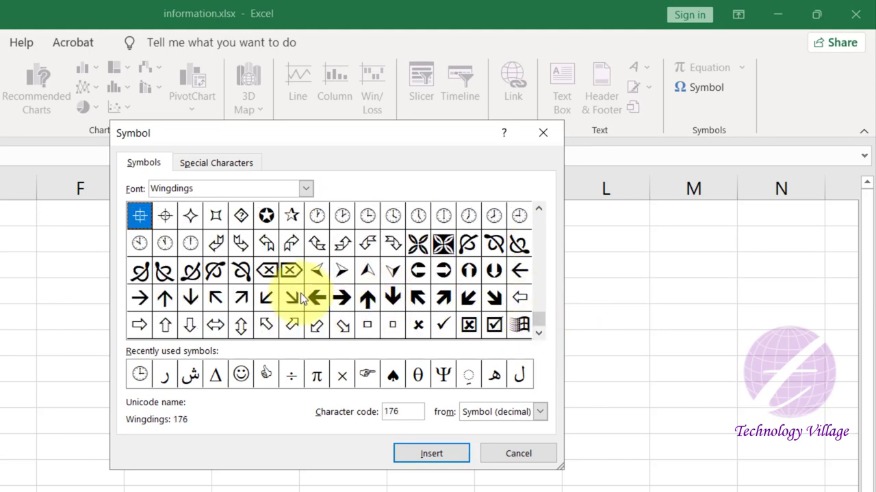
pyautogui.click(342, 298)
pyautogui.click(431, 453)
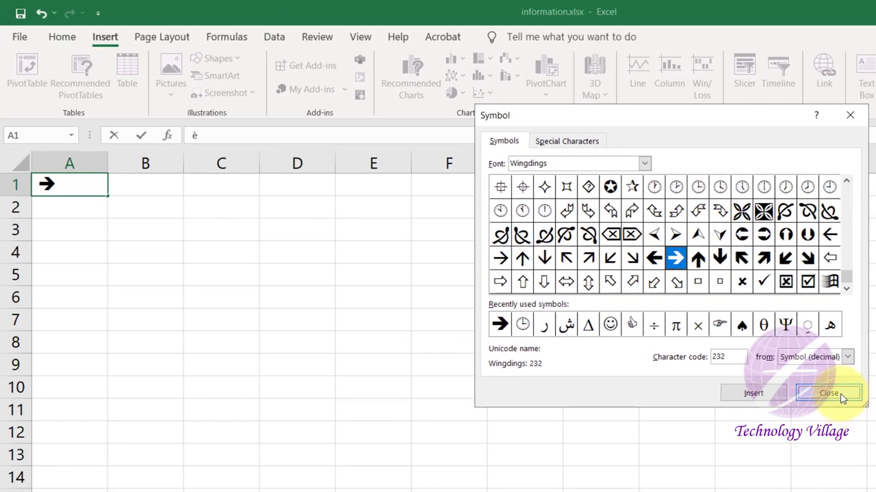
# Close the Symbol dialog and paste the A1 arrow into A2, A3 and A4
pyautogui.click(828, 394)
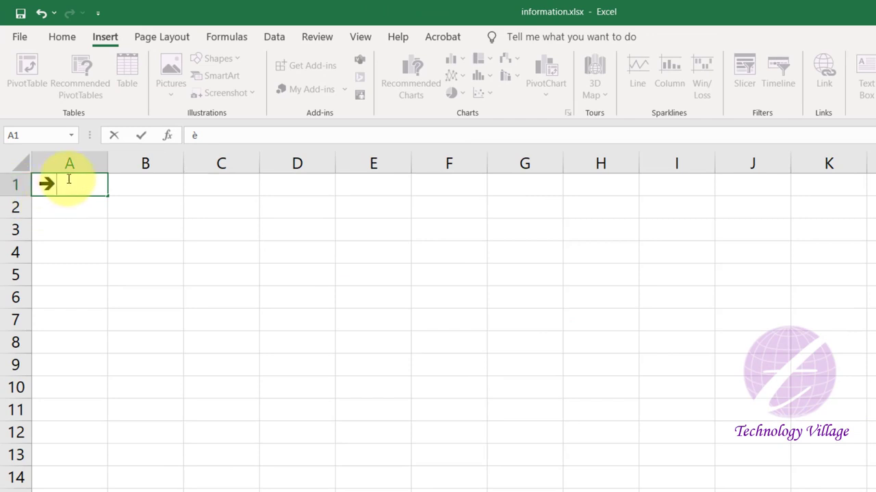
pyautogui.press('Return')
pyautogui.click(71, 182)
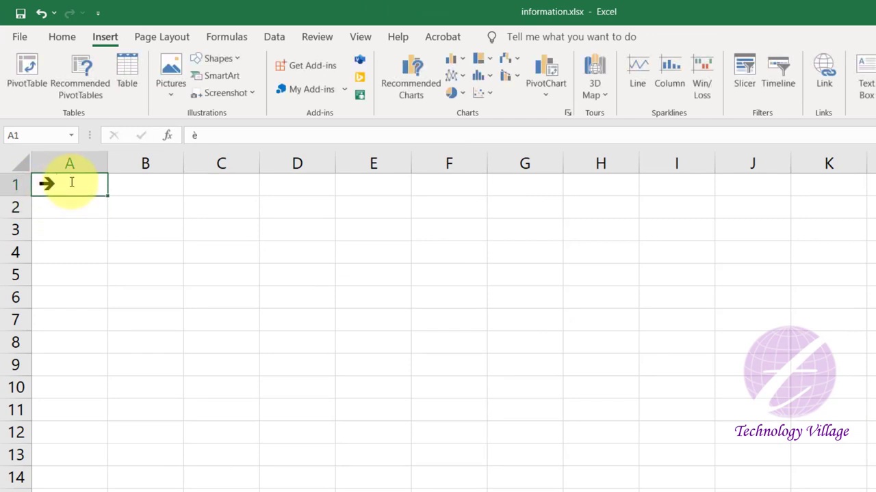
pyautogui.press('Down')
pyautogui.press('Down')
pyautogui.write('è')
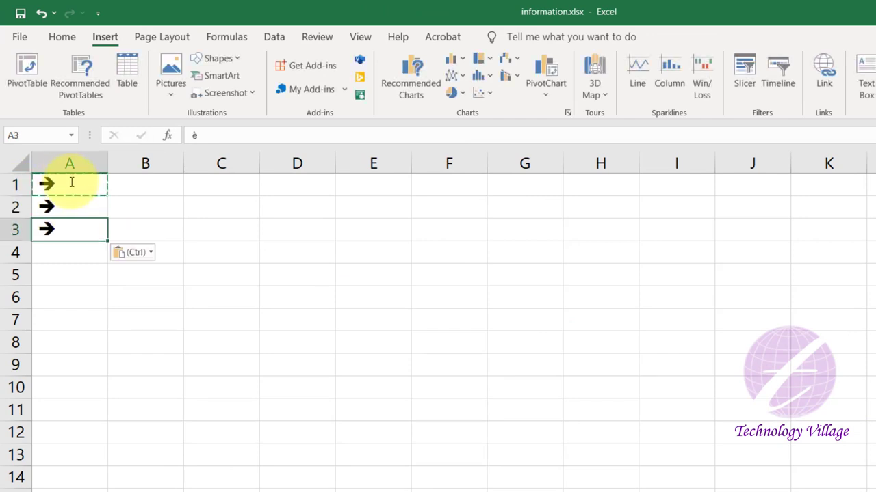
pyautogui.press('Down')
pyautogui.hotkey('ctrl', 'v')
pyautogui.press('Down')
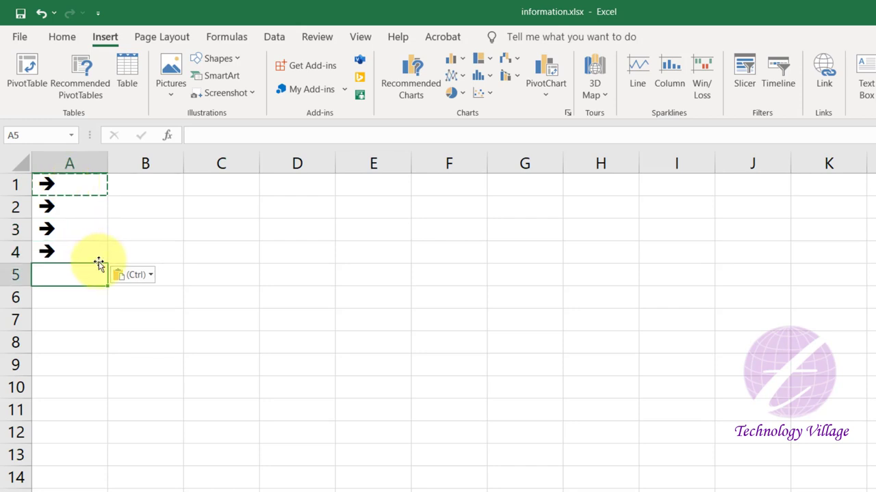
pyautogui.press('Escape')
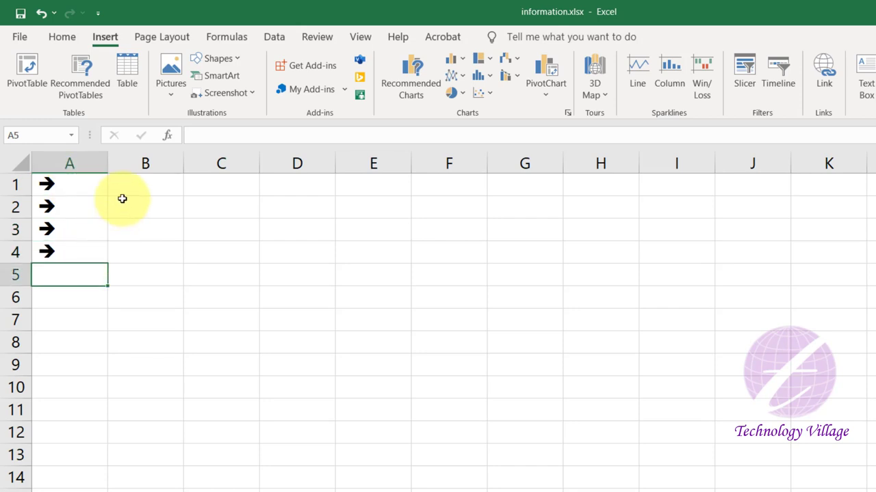